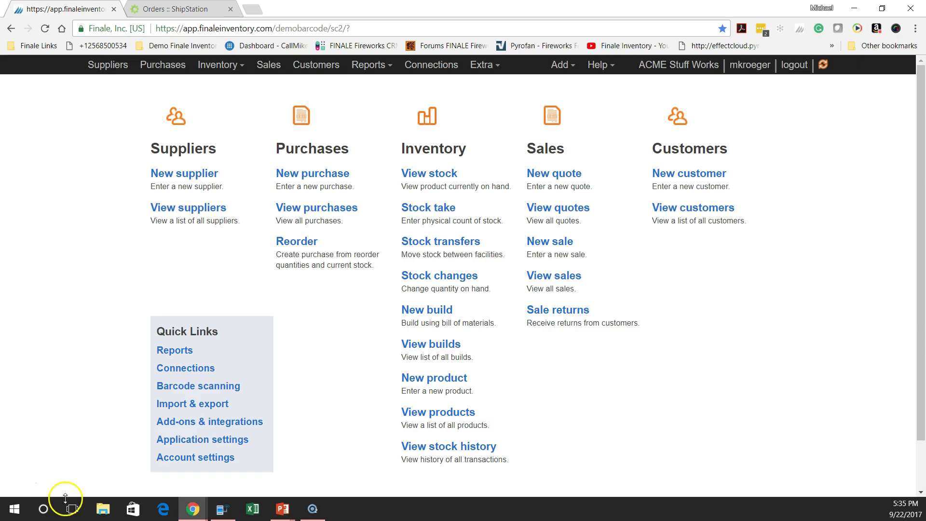
Open the Stock list and expand every product to show its lots and reservations
{"action": "left_click", "coordinate": [447, 177]}
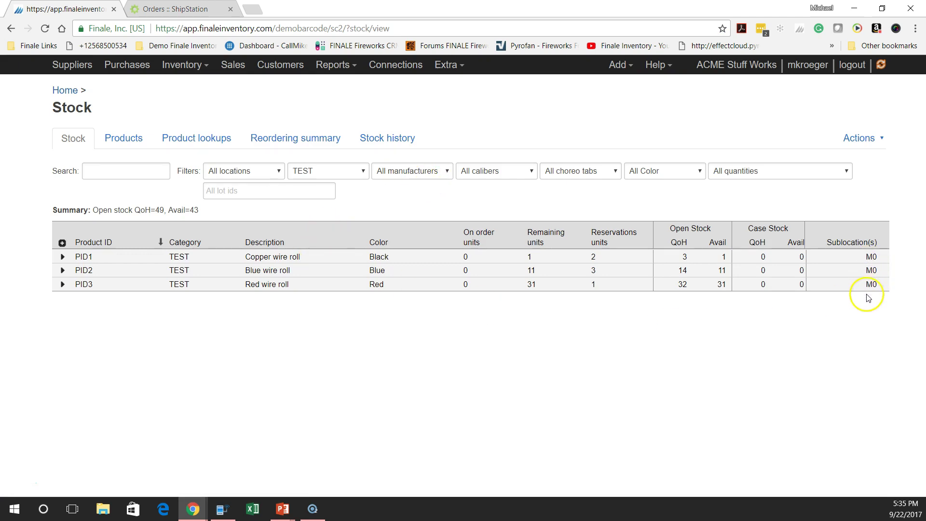
{"action": "left_click", "coordinate": [63, 243]}
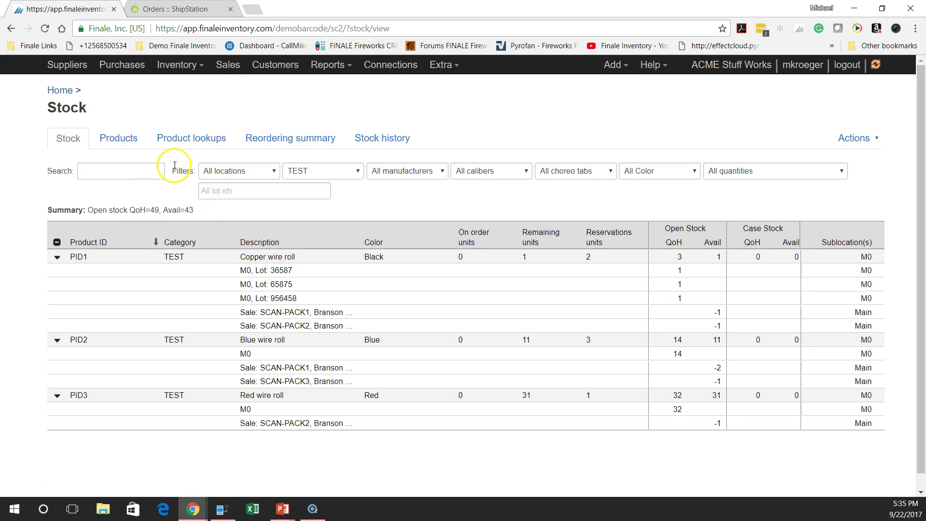
Go from the Sales list to ShipStation's orders awaiting shipment
{"action": "left_click", "coordinate": [226, 66]}
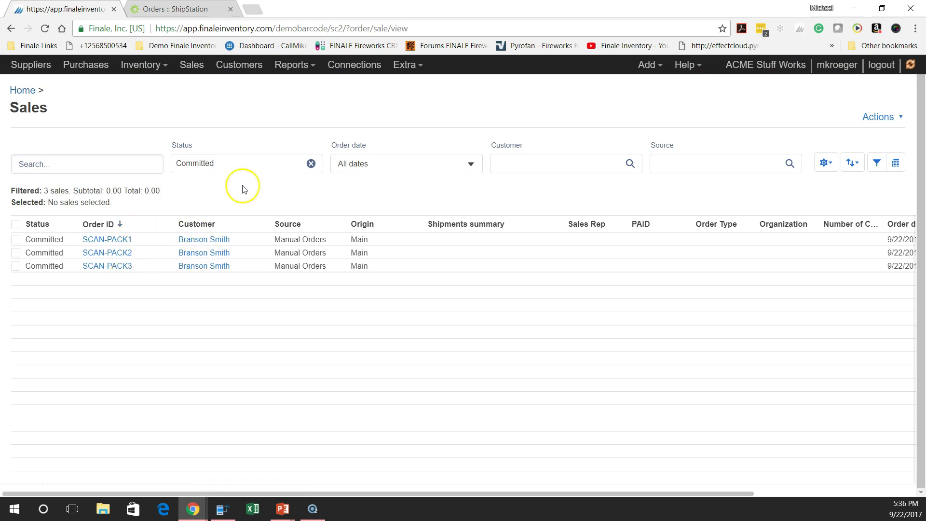
{"action": "left_click", "coordinate": [209, 11]}
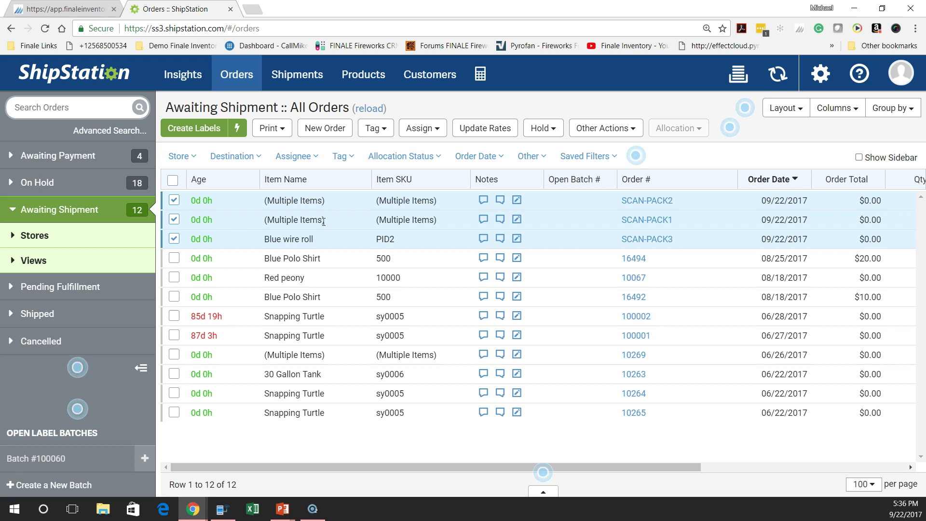
{"action": "left_click", "coordinate": [311, 280]}
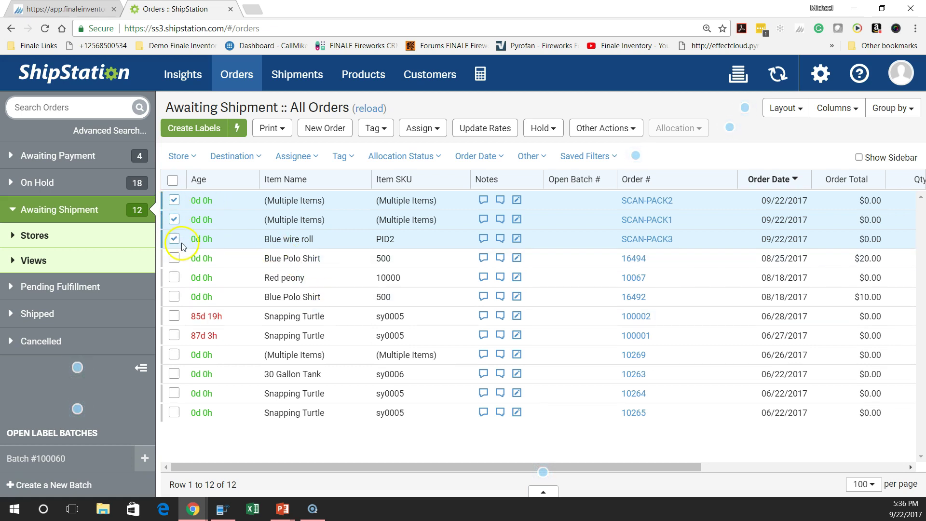
{"action": "left_click", "coordinate": [271, 127]}
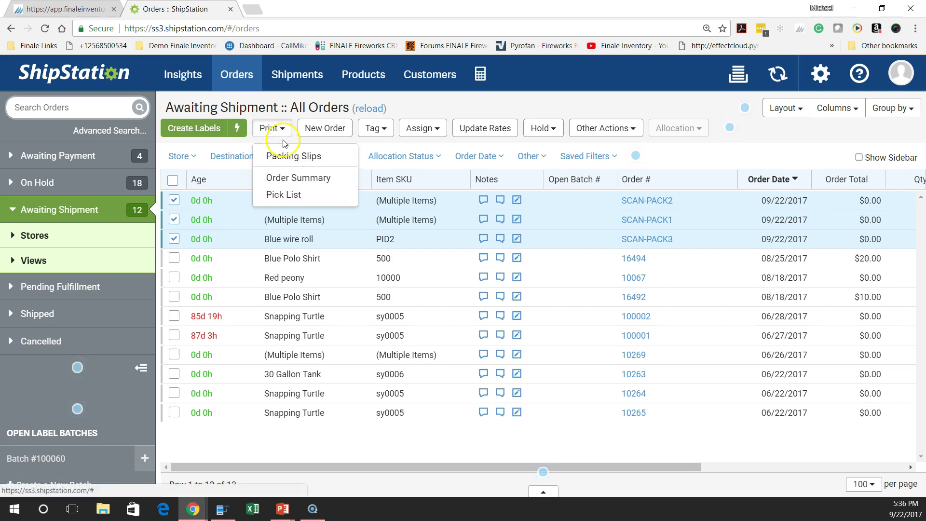
{"action": "left_click", "coordinate": [290, 157]}
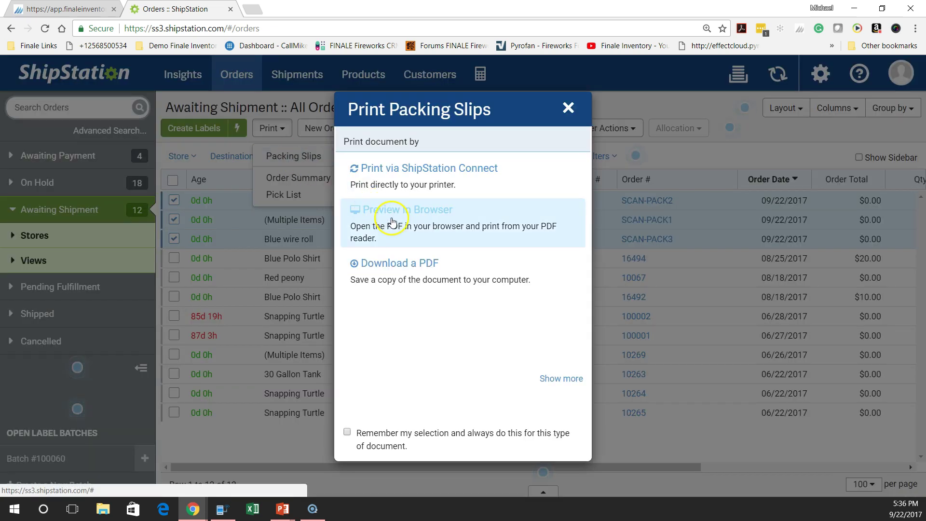
{"action": "left_click", "coordinate": [392, 218]}
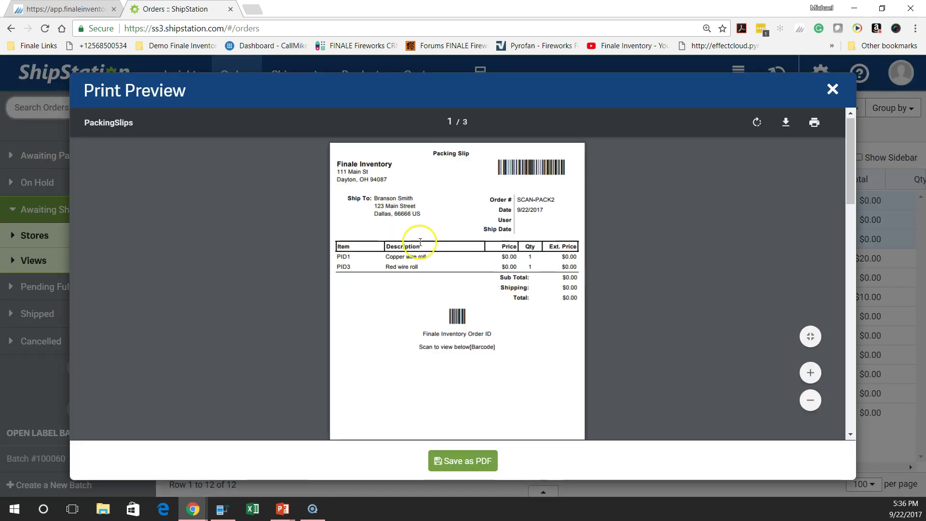
{"action": "scroll", "coordinate": [417, 242], "scroll_direction": "down", "scroll_amount": 5}
{"action": "scroll", "coordinate": [420, 242], "scroll_direction": "down", "scroll_amount": 5}
{"action": "scroll", "coordinate": [421, 242], "scroll_direction": "down", "scroll_amount": 5}
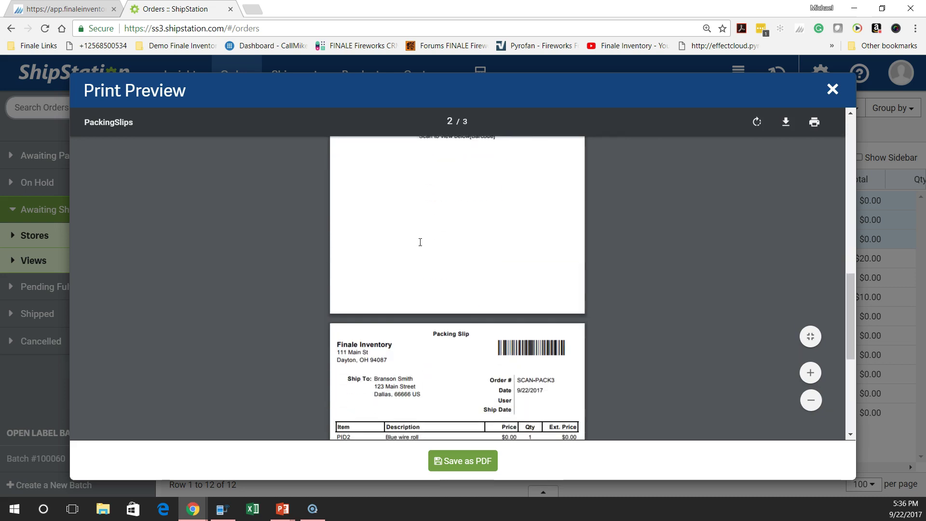
{"action": "scroll", "coordinate": [420, 242], "scroll_direction": "down", "scroll_amount": 5}
{"action": "scroll", "coordinate": [421, 242], "scroll_direction": "up", "scroll_amount": 3}
{"action": "scroll", "coordinate": [420, 242], "scroll_direction": "up", "scroll_amount": 4}
{"action": "scroll", "coordinate": [419, 242], "scroll_direction": "down", "scroll_amount": 2}
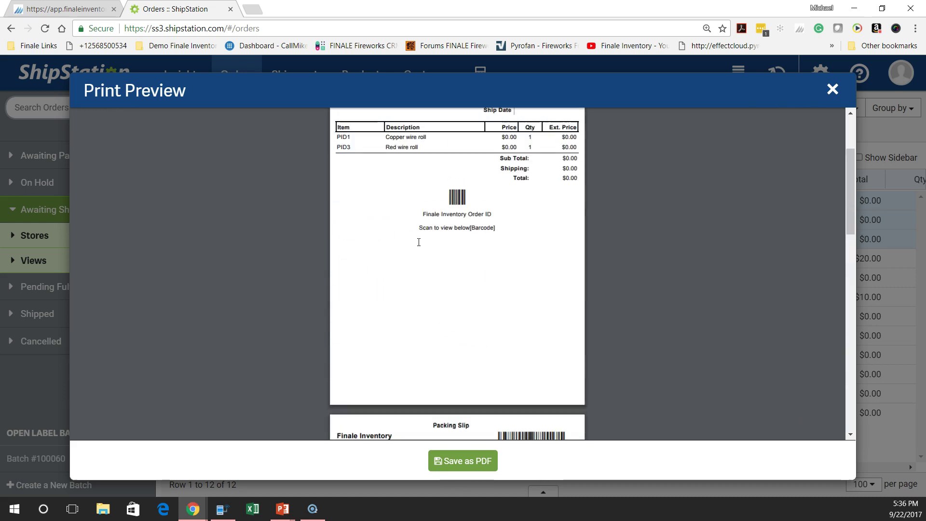
{"action": "scroll", "coordinate": [418, 241], "scroll_direction": "up", "scroll_amount": 2}
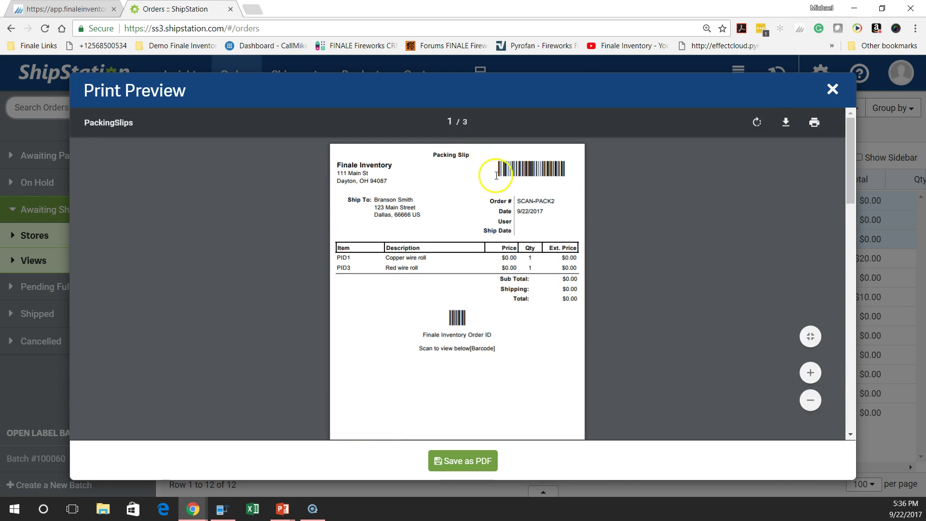
{"action": "mouse_move", "coordinate": [683, 157]}
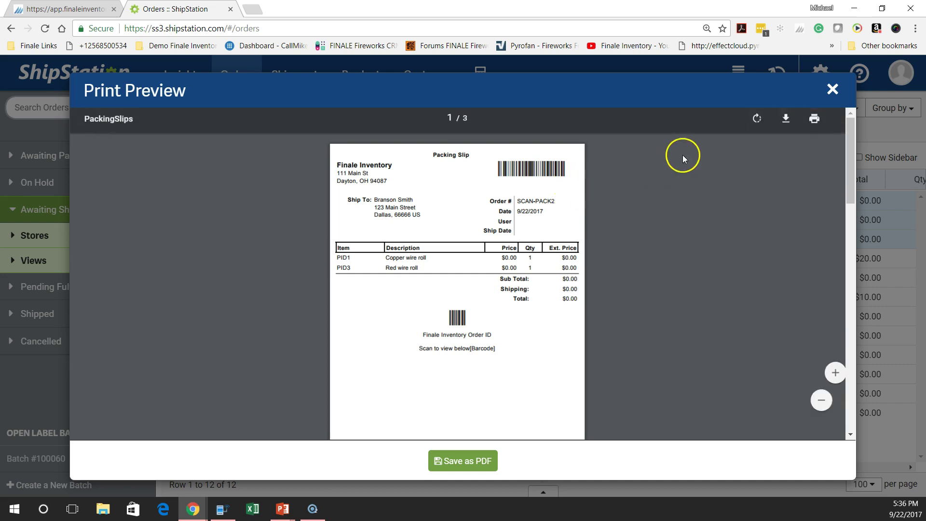
{"action": "left_click", "coordinate": [833, 92]}
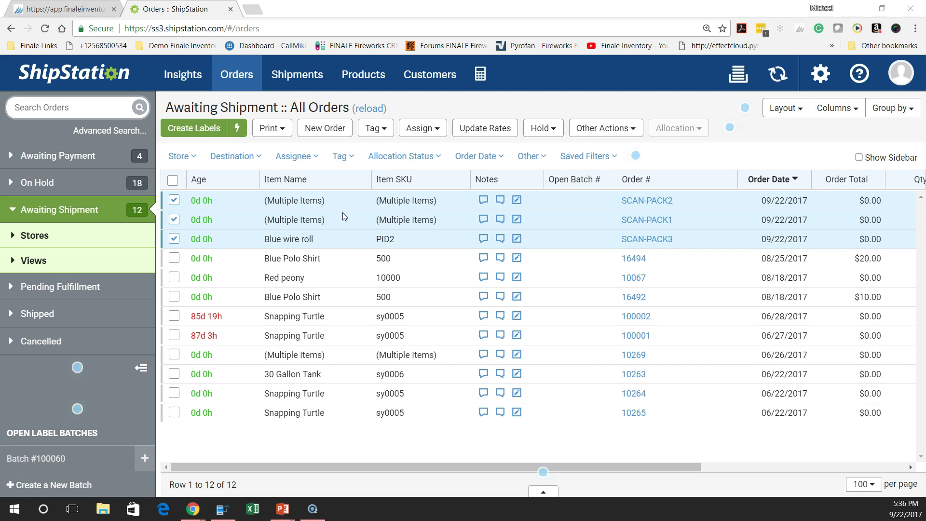
Bring up Finale Data Collector and run a Wifi sync, confirming each prompt
{"action": "left_click", "coordinate": [69, 10]}
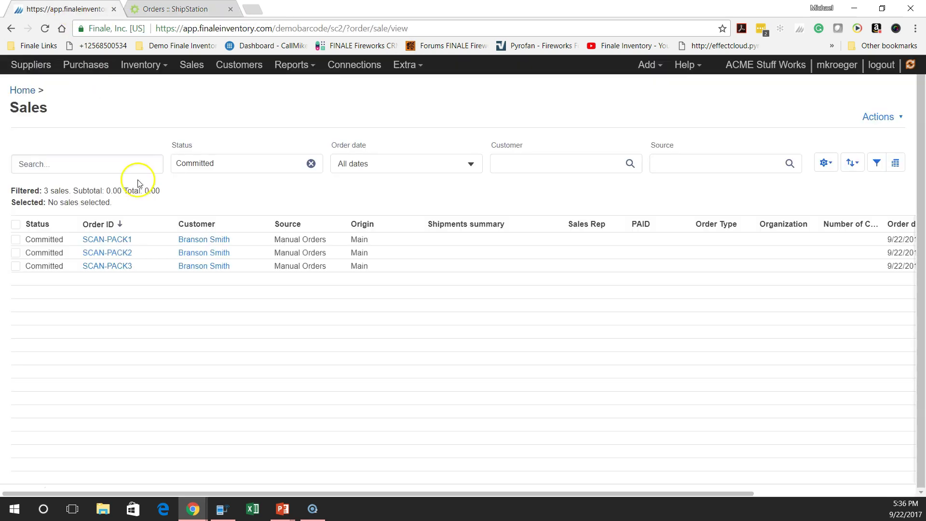
{"action": "left_click", "coordinate": [223, 509]}
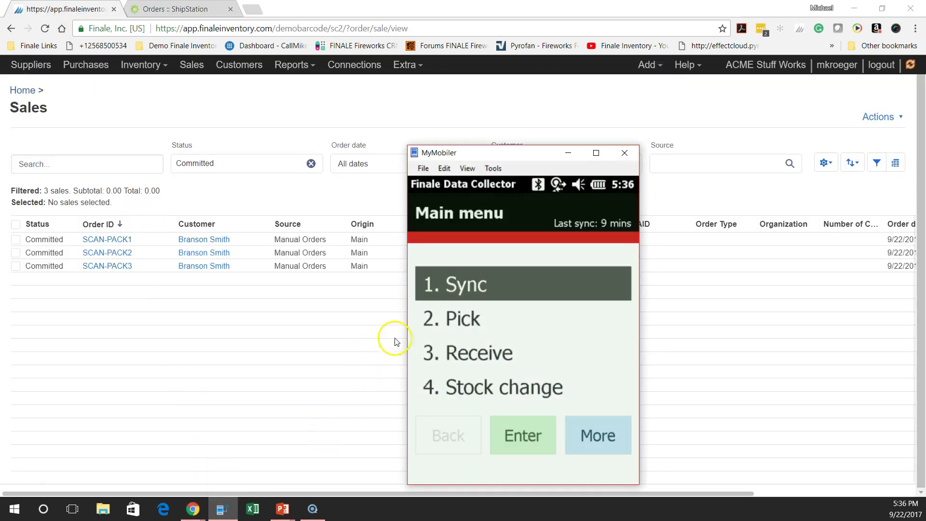
{"action": "left_click", "coordinate": [449, 286]}
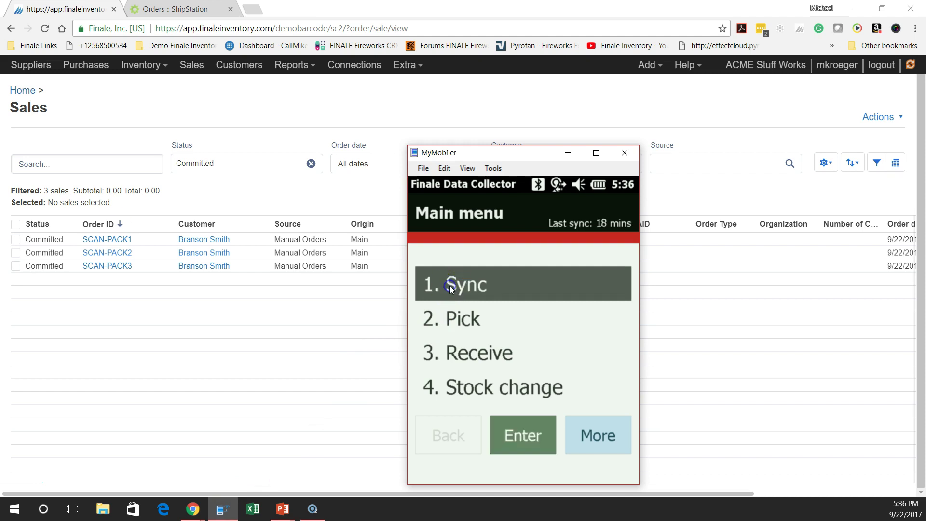
{"action": "left_click", "coordinate": [519, 442]}
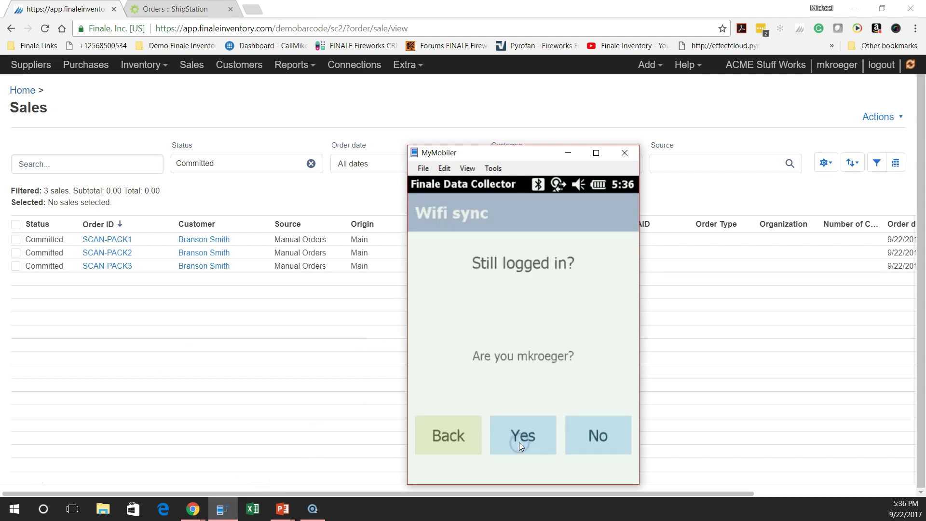
{"action": "left_click", "coordinate": [519, 442]}
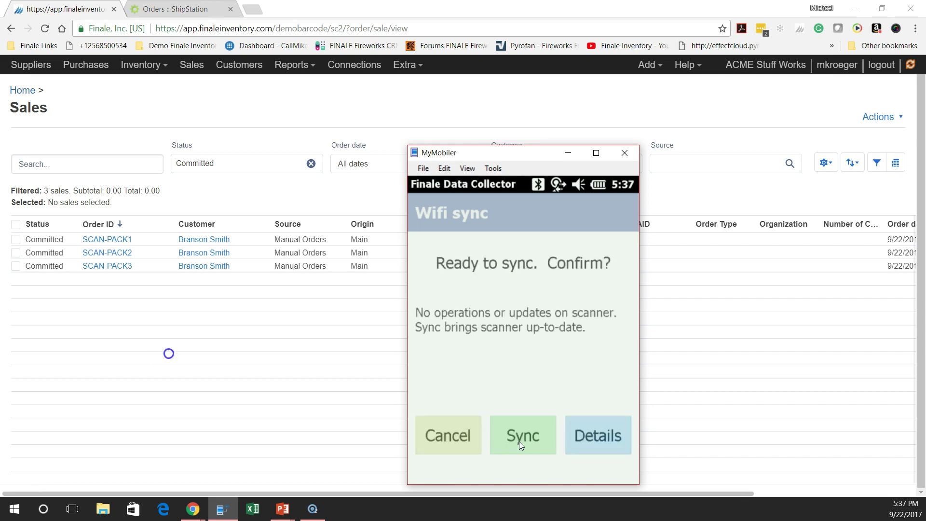
{"action": "left_click", "coordinate": [519, 441]}
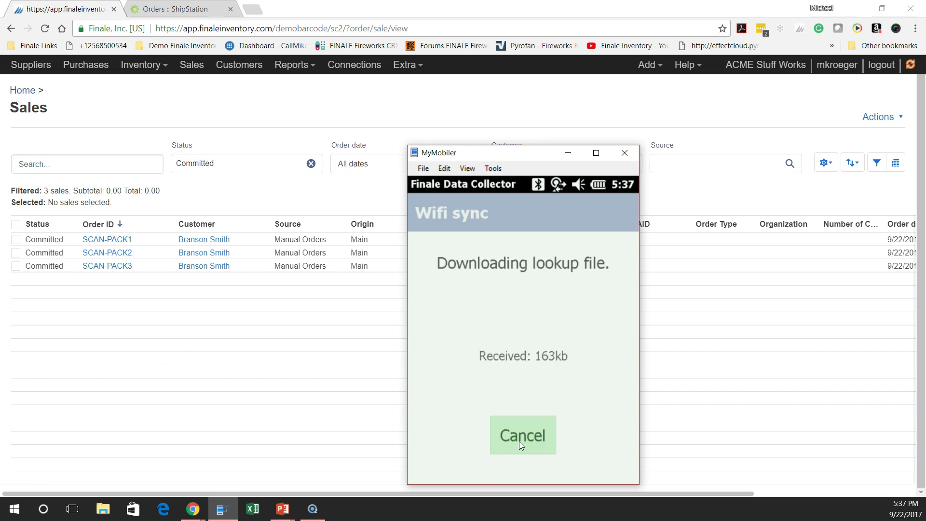
{"action": "left_click", "coordinate": [519, 442]}
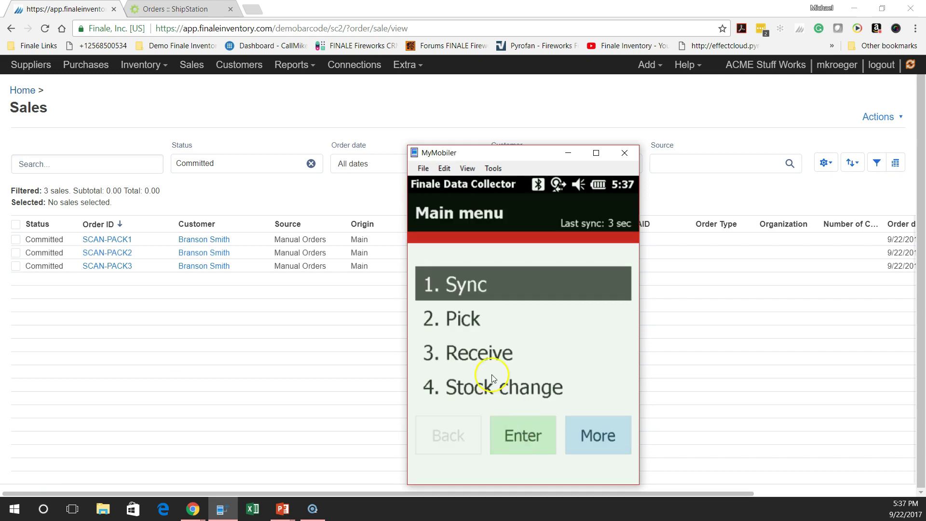
Start Pick > Basic > Scan packed orders in the Data Collector
{"action": "left_click", "coordinate": [475, 318]}
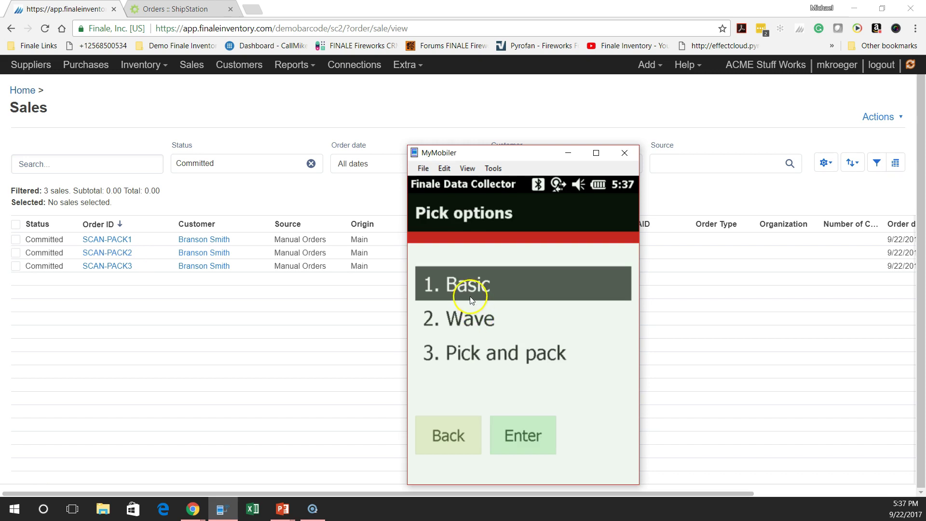
{"action": "left_click", "coordinate": [467, 288]}
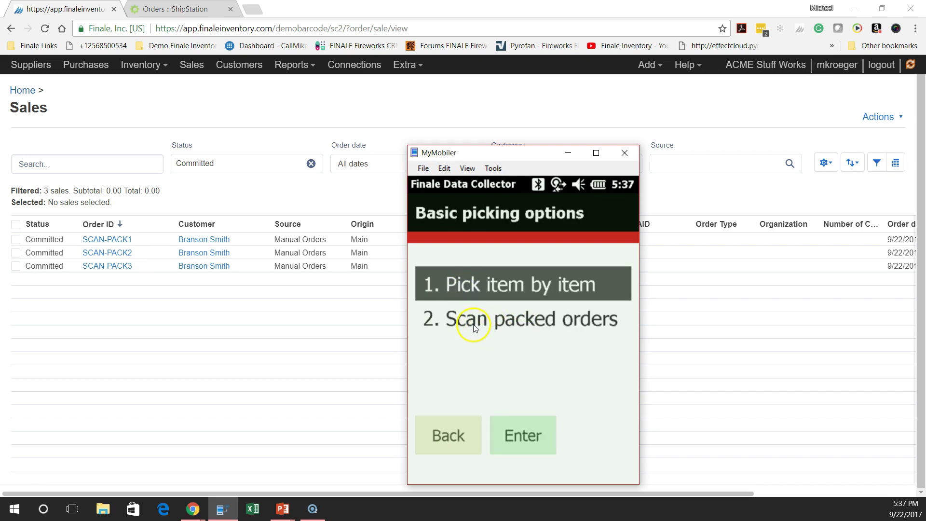
{"action": "left_click", "coordinate": [514, 324]}
{"action": "key", "text": "Return"}
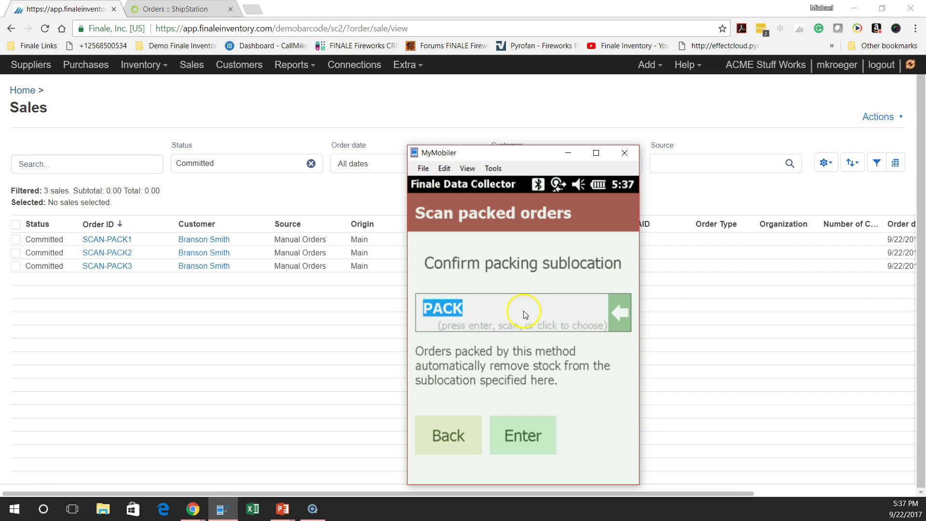
Choose M0 as the packing sublocation
{"action": "left_click", "coordinate": [525, 315]}
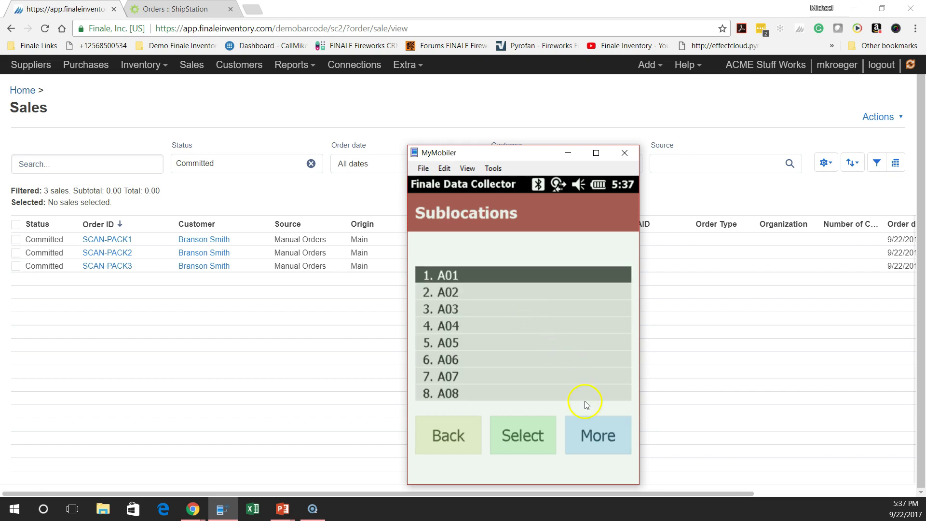
{"action": "left_click", "coordinate": [603, 436]}
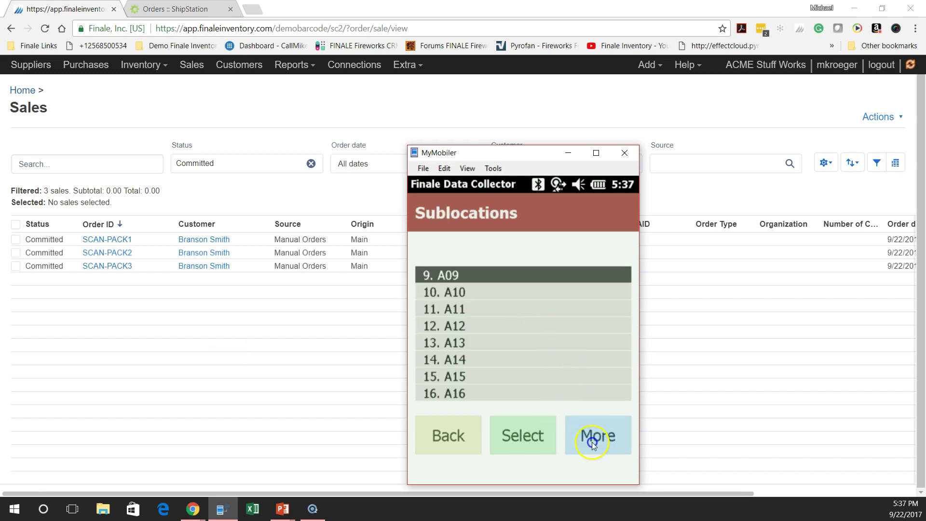
{"action": "left_click", "coordinate": [592, 442]}
{"action": "left_click", "coordinate": [470, 344]}
{"action": "left_click", "coordinate": [508, 425]}
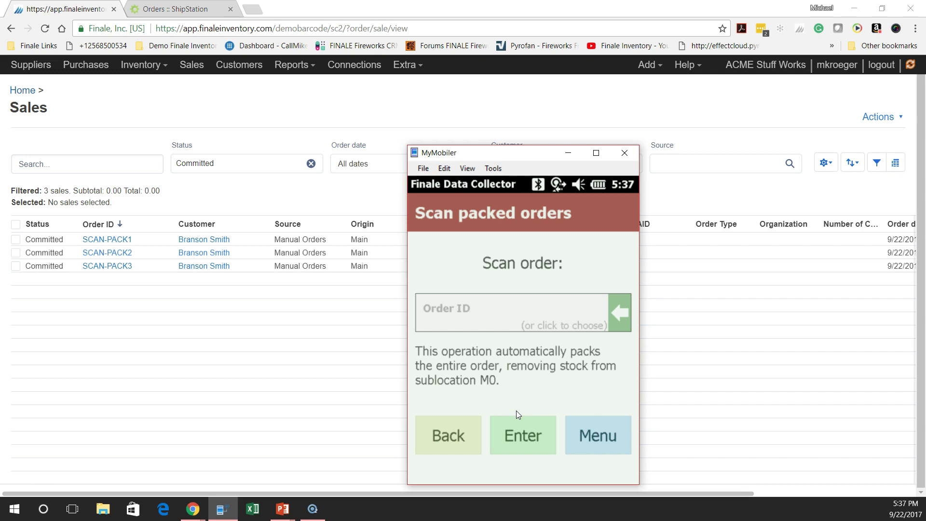
Enter order SCAN-PACK2 and list its copper lots 36587, 65875 and 956458
{"action": "type", "text": "SCAN-PACK2"}
{"action": "key", "text": "Return"}
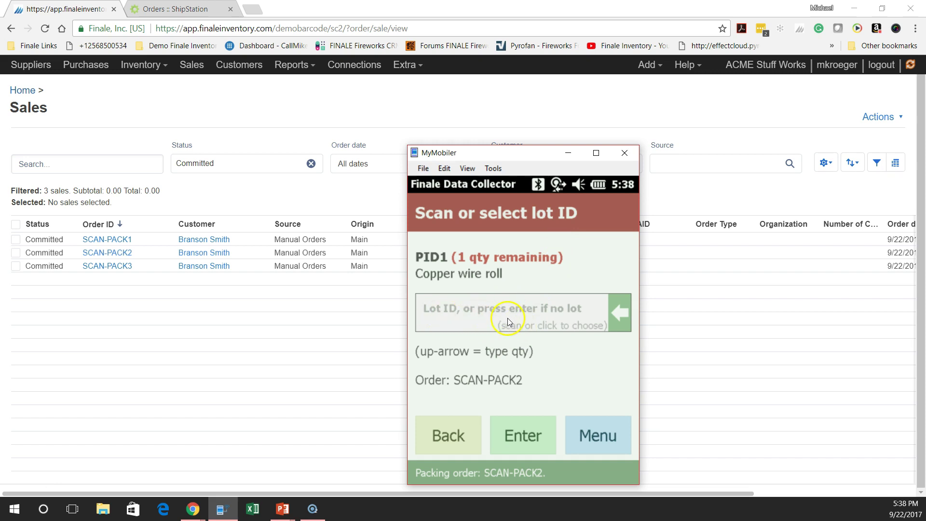
{"action": "left_click", "coordinate": [538, 320]}
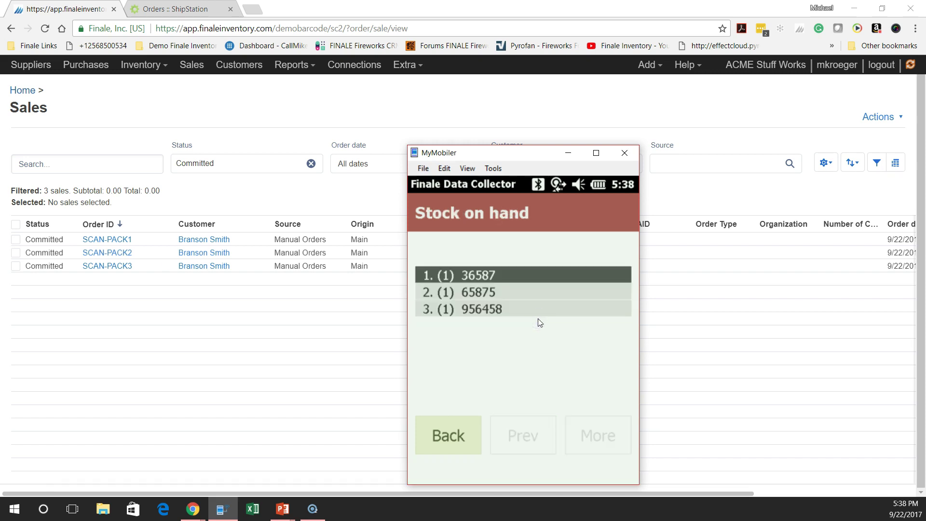
{"action": "left_click", "coordinate": [476, 276]}
Expand all products on Finale's Stock page, then pick a lot to finish packing SCAN-PACK2
{"action": "left_click", "coordinate": [143, 73]}
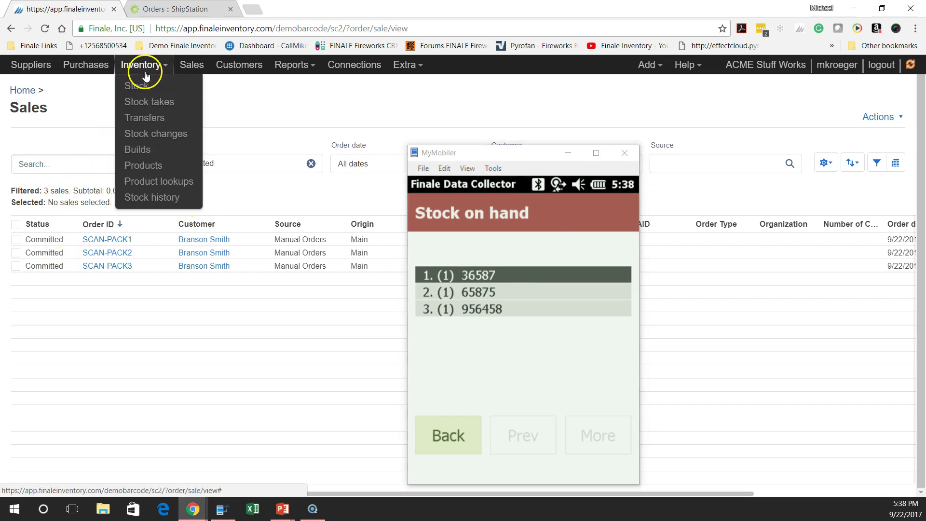
{"action": "left_click", "coordinate": [146, 89]}
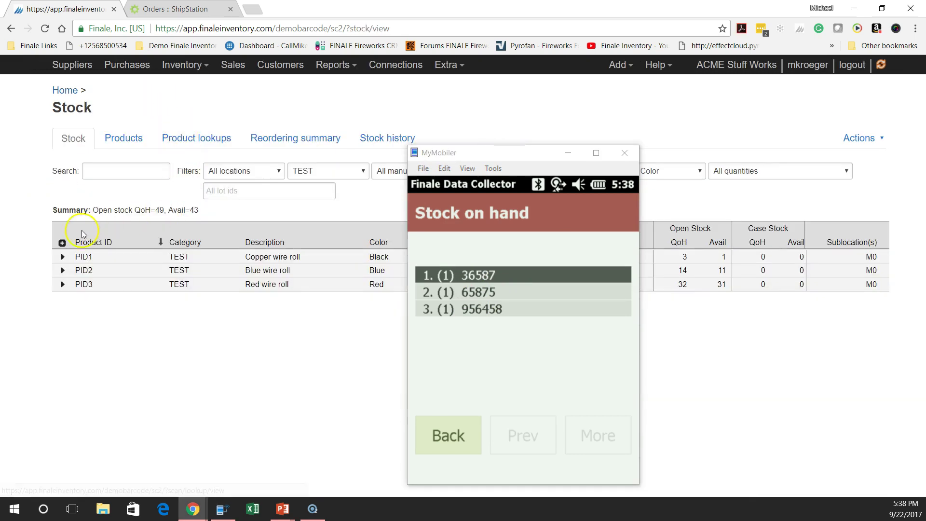
{"action": "left_click", "coordinate": [62, 242]}
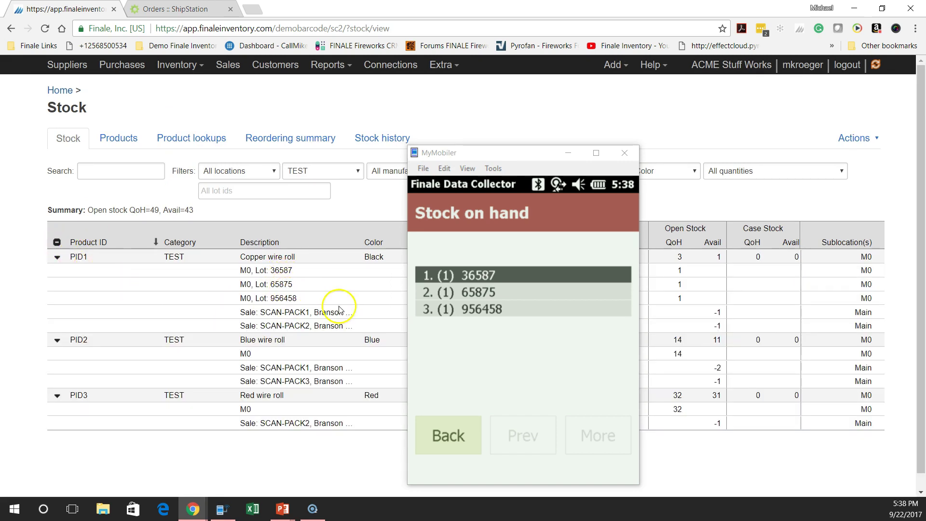
{"action": "left_click", "coordinate": [476, 296]}
{"action": "left_click", "coordinate": [479, 304]}
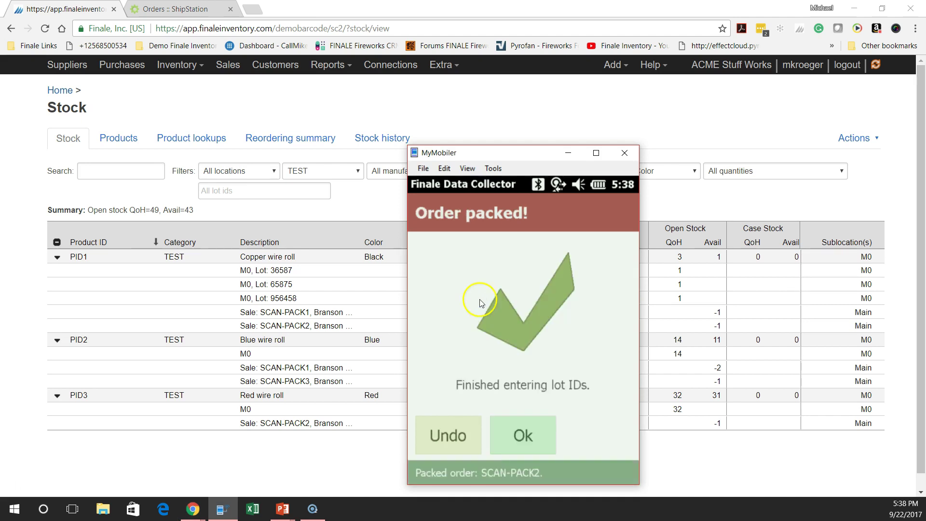
Acknowledge the packed SCAN-PACK2 order and submit order SCAN-PACK3
{"action": "left_click", "coordinate": [175, 355]}
{"action": "left_click", "coordinate": [524, 440]}
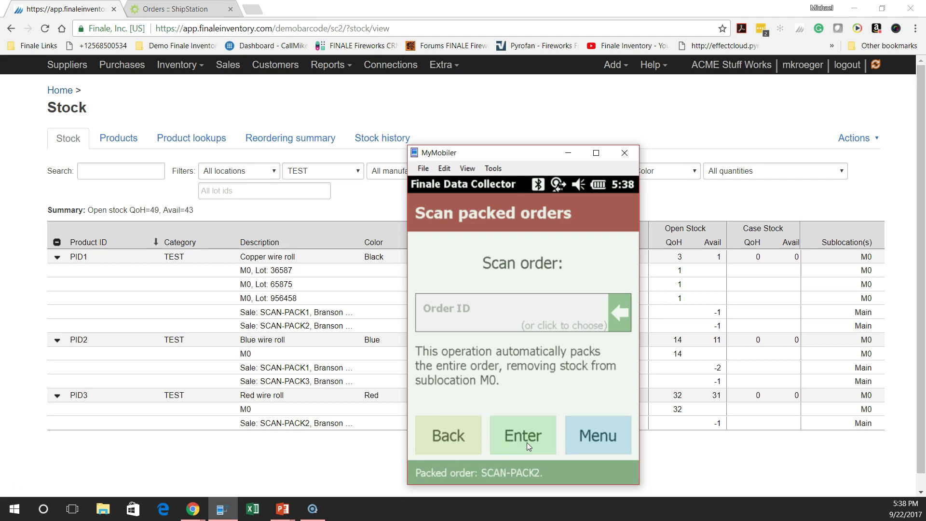
{"action": "type", "text": "SCAN-PACK3"}
{"action": "key", "text": "Return"}
Pack order SCAN-PACK1 with a lot chosen from stock on hand
{"action": "type", "text": "SCAN-PACK1"}
{"action": "key", "text": "Return"}
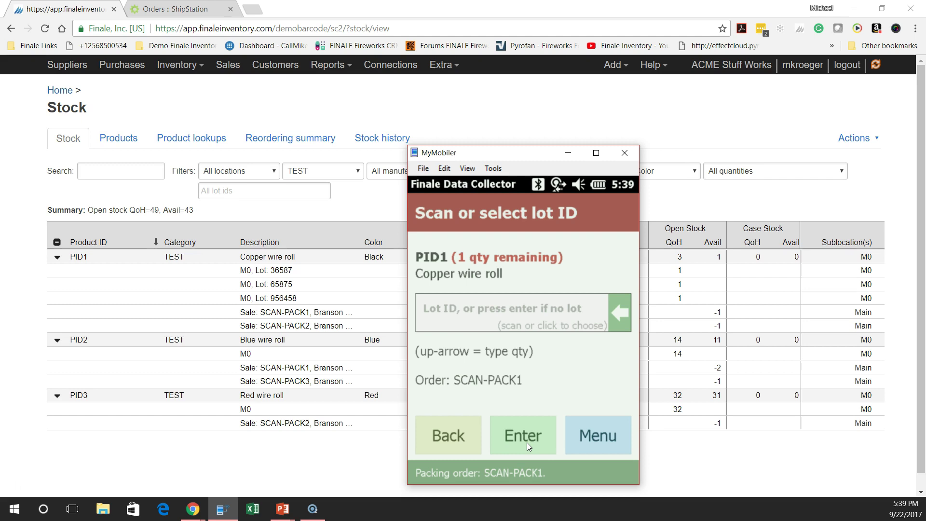
{"action": "key", "text": "Return"}
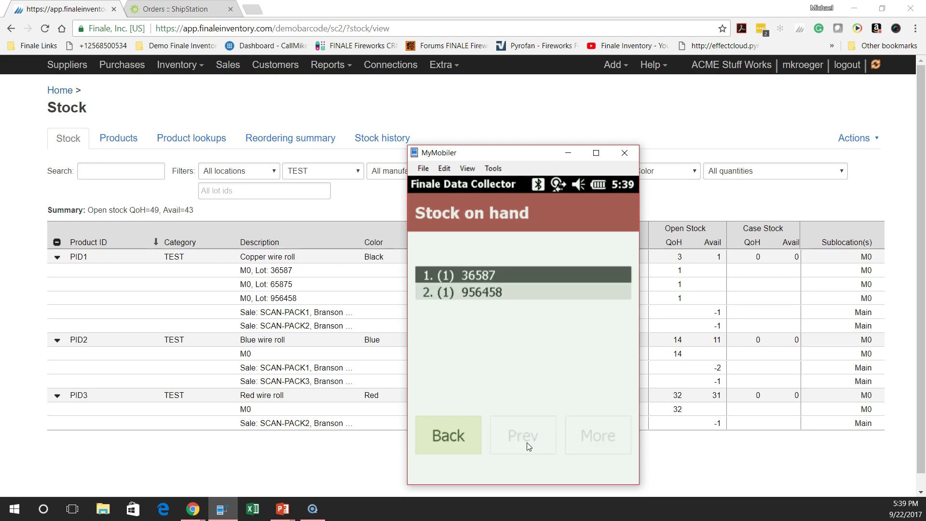
{"action": "key", "text": "Return"}
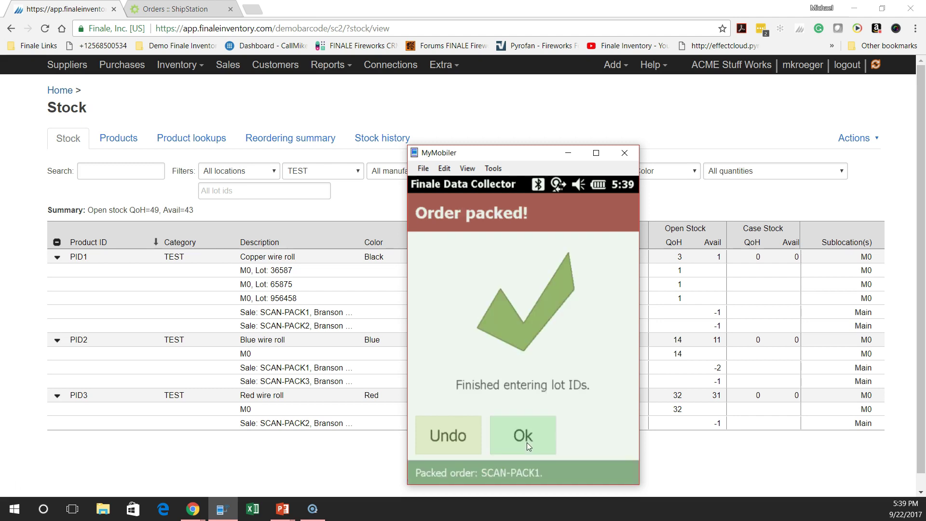
{"action": "left_click", "coordinate": [527, 442]}
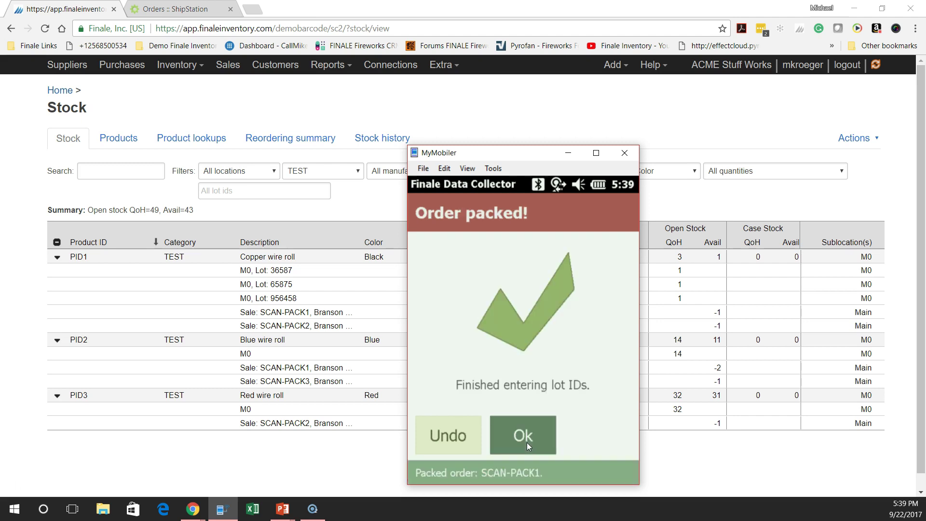